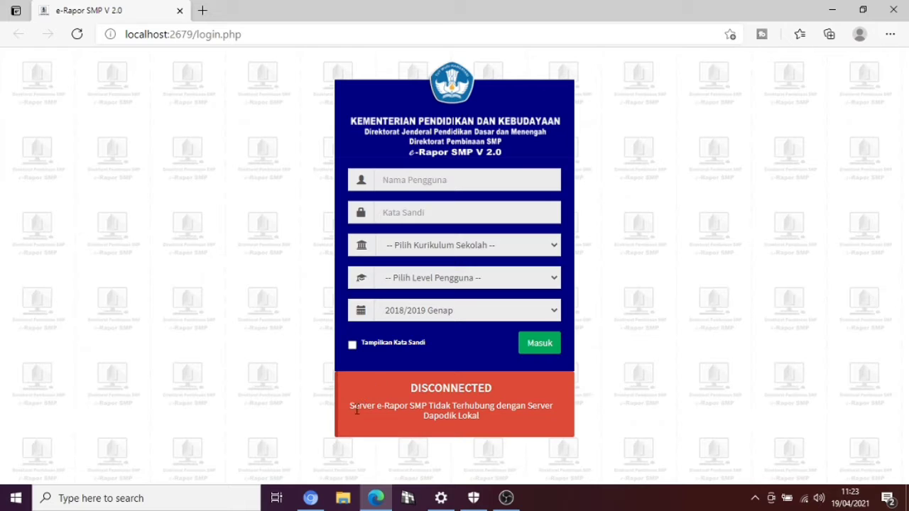
Enter the administrator username and the account password, revealing the password to check it.
{"action": "left_click", "coordinate": [416, 182]}
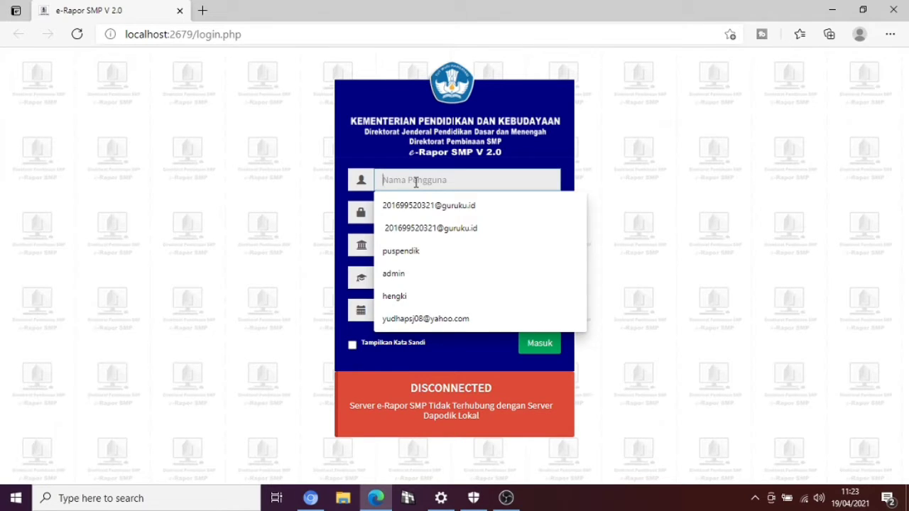
{"action": "type", "text": "a"}
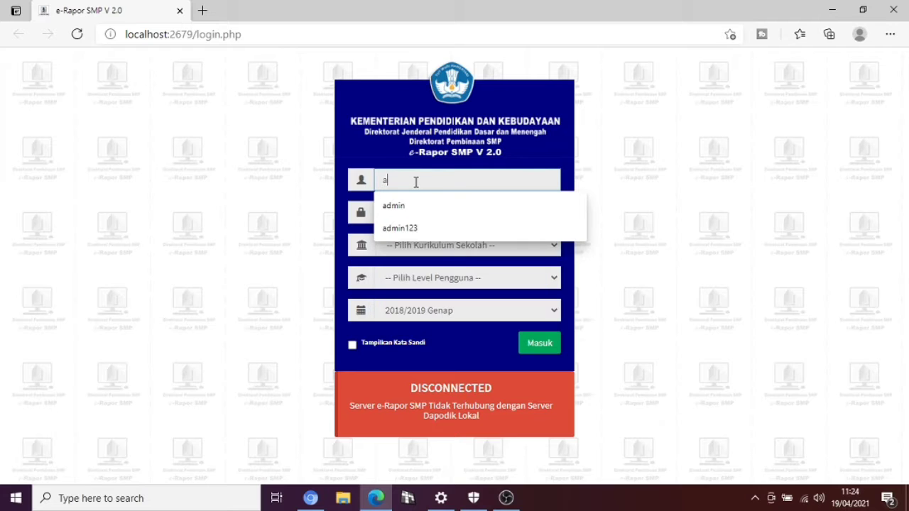
{"action": "type", "text": "dmin"}
{"action": "left_click", "coordinate": [606, 178]}
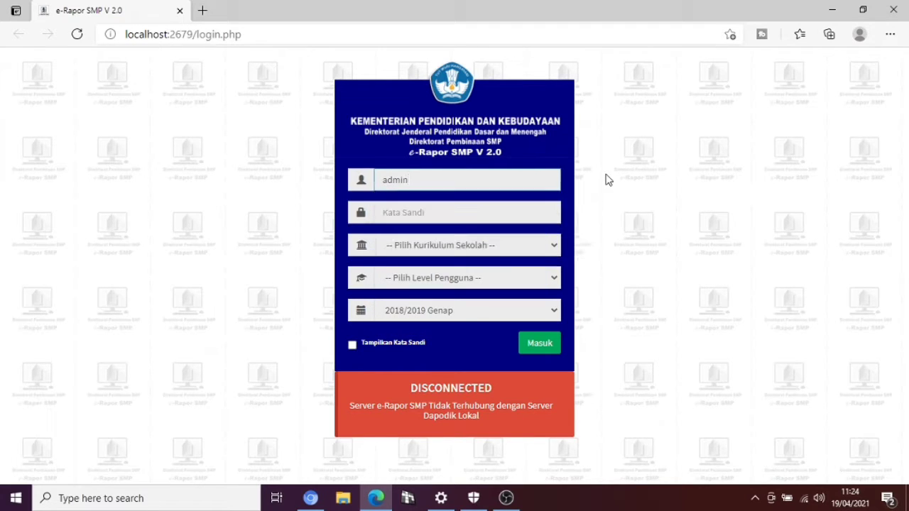
{"action": "left_click", "coordinate": [509, 210]}
{"action": "type", "text": "123"}
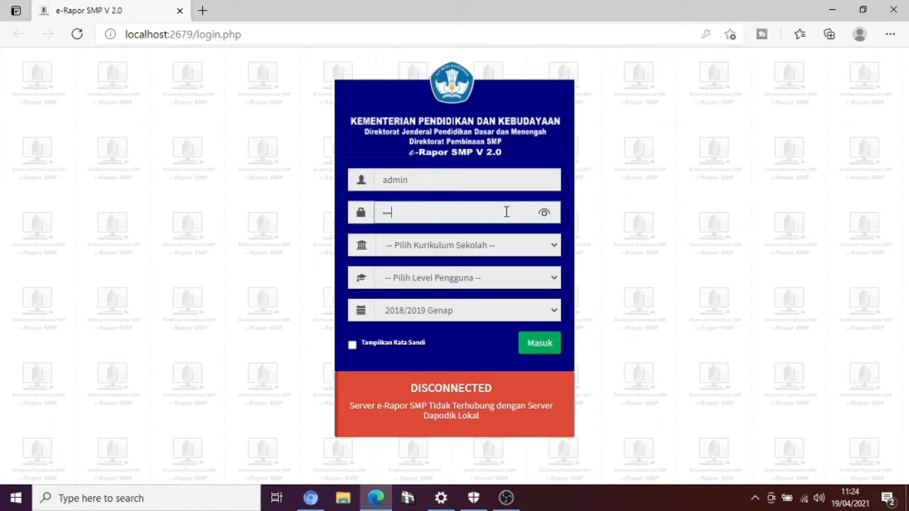
{"action": "type", "text": "45678910"}
{"action": "left_click", "coordinate": [544, 214]}
Choose K-2013 Paket curriculum, Admin user level and 2018/2019 Genap semester, then submit login.
{"action": "left_click", "coordinate": [497, 251]}
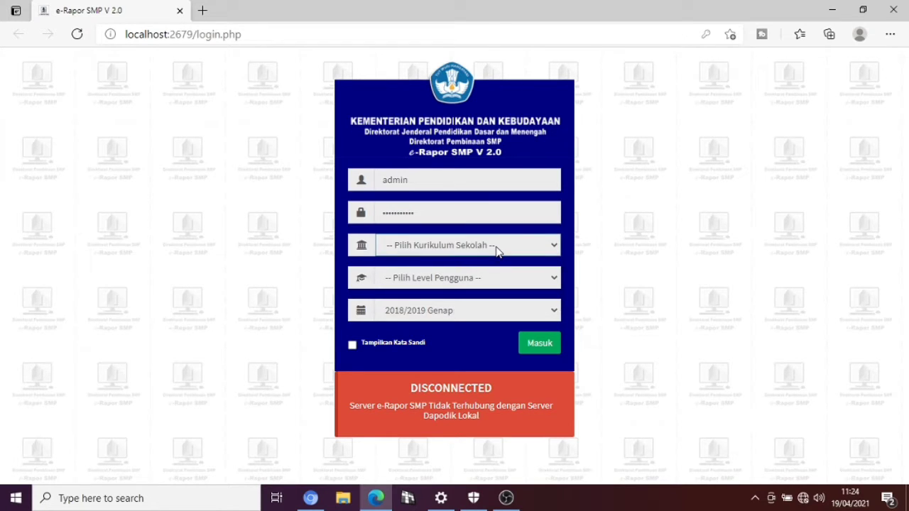
{"action": "left_click", "coordinate": [497, 251]}
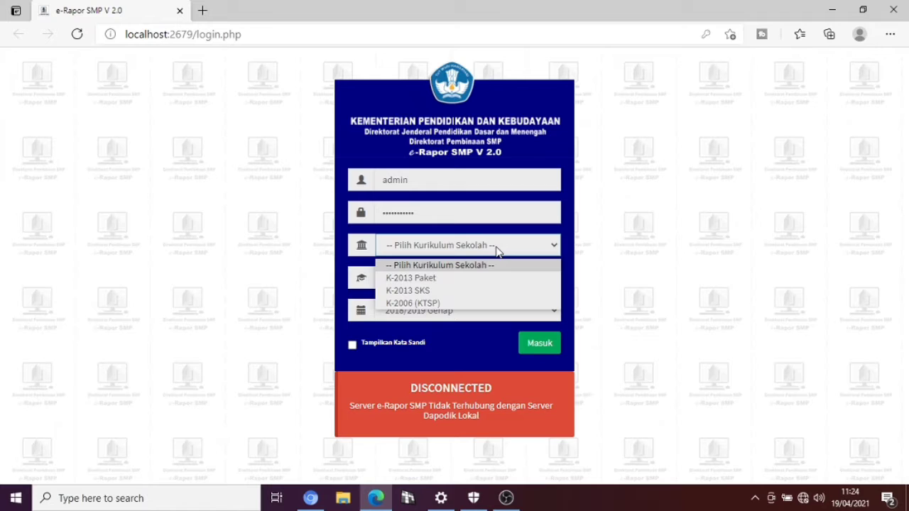
{"action": "left_click", "coordinate": [445, 278]}
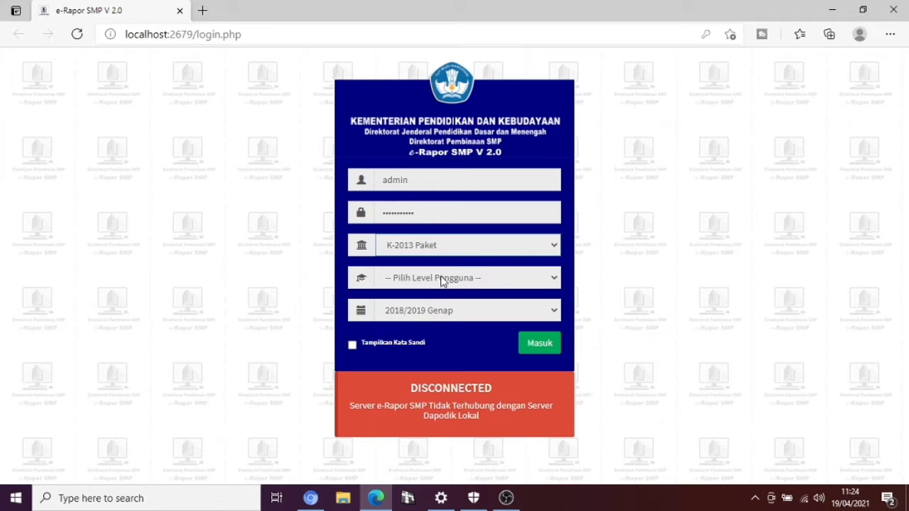
{"action": "left_click", "coordinate": [442, 281]}
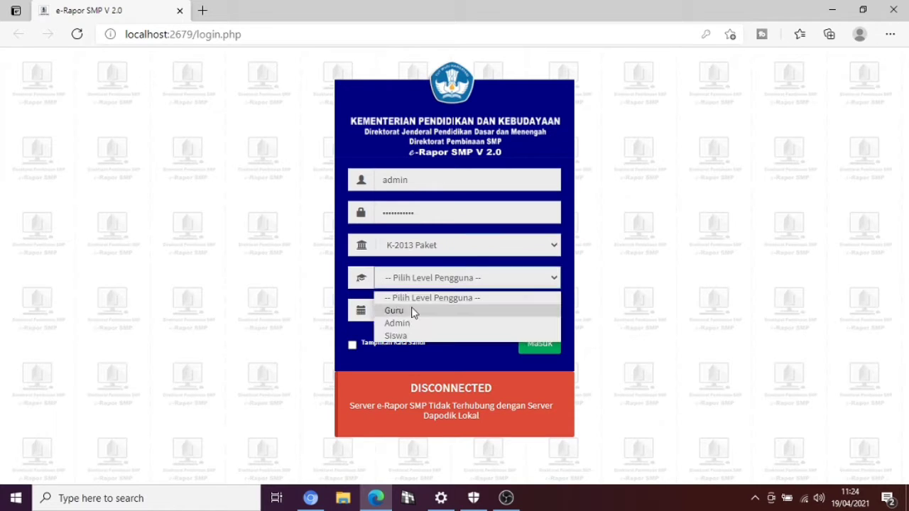
{"action": "left_click", "coordinate": [398, 323]}
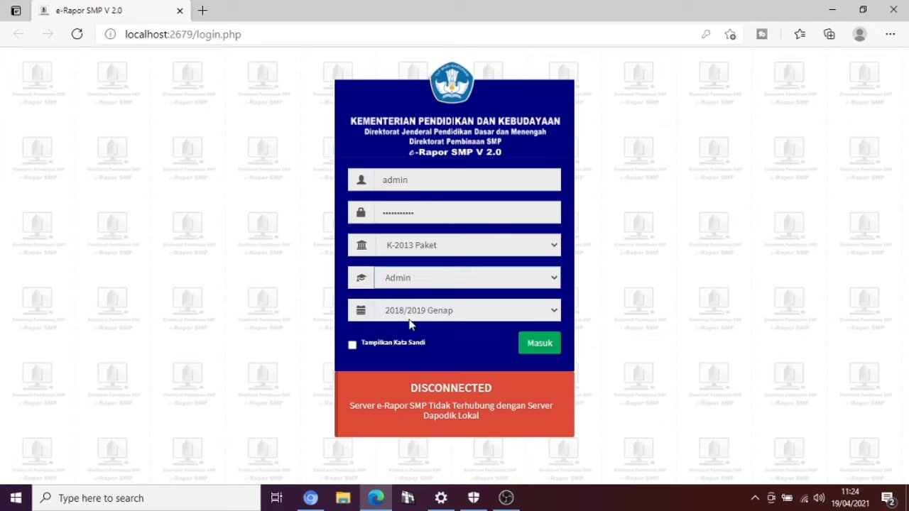
{"action": "key", "text": "Tab"}
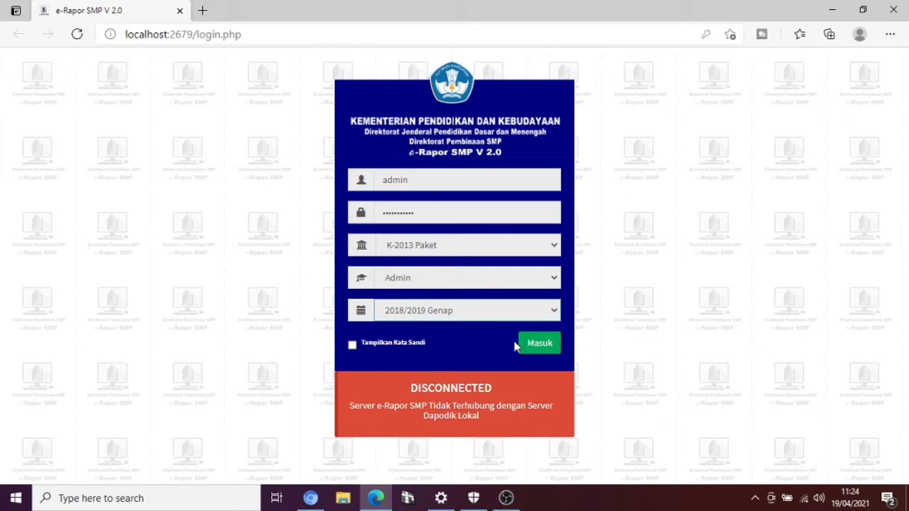
{"action": "left_click", "coordinate": [539, 344]}
{"action": "left_click", "coordinate": [434, 310]}
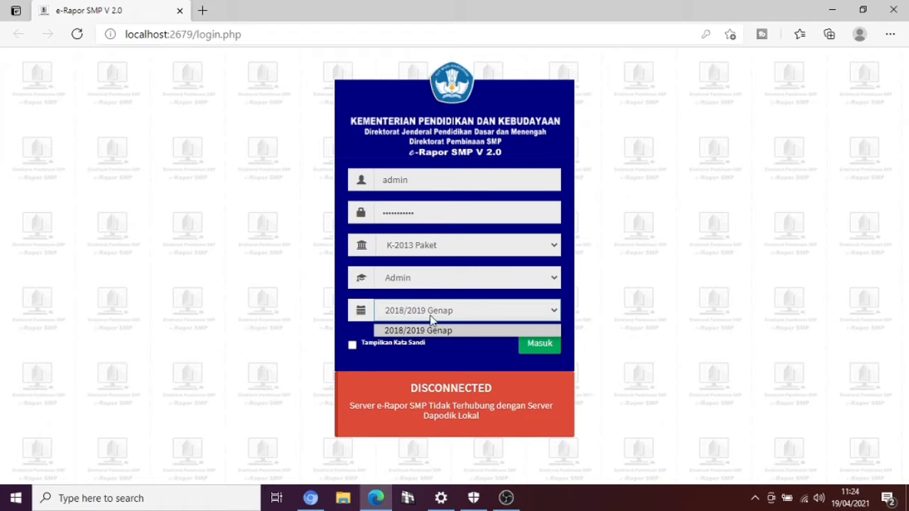
{"action": "left_click", "coordinate": [496, 337]}
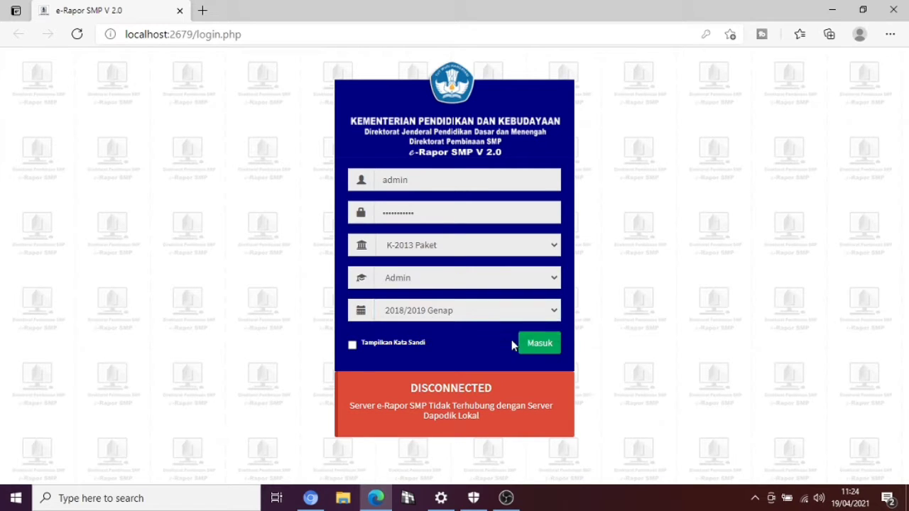
{"action": "left_click", "coordinate": [541, 345]}
Sign in, decline Edge's offer to save the password, and close the Informasi notice.
{"action": "left_click", "coordinate": [540, 345]}
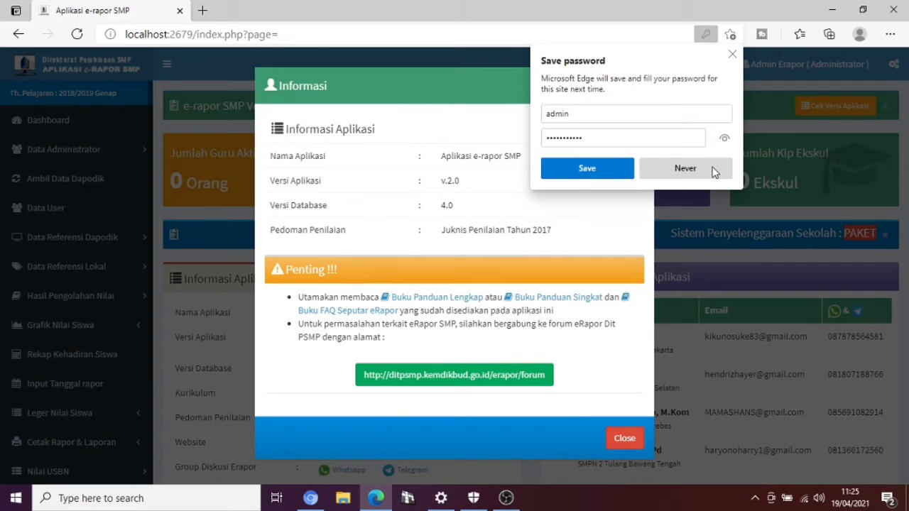
{"action": "left_click", "coordinate": [700, 172]}
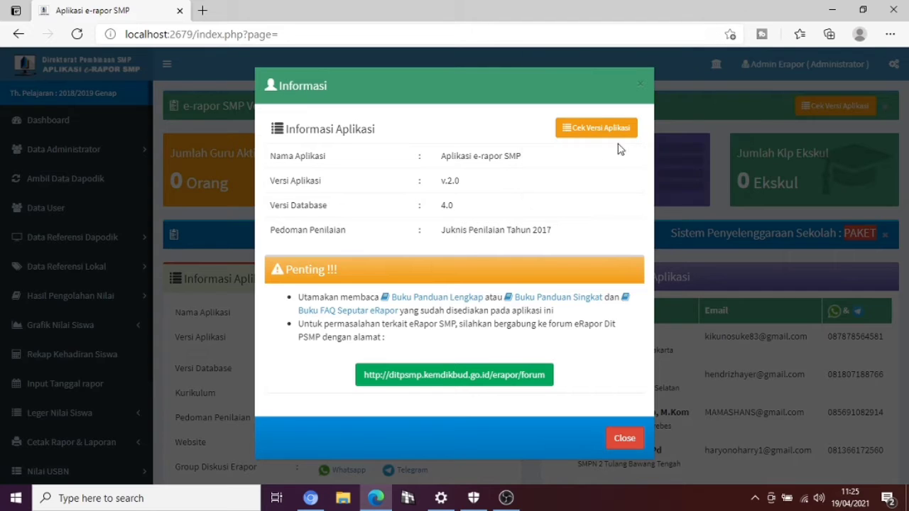
{"action": "left_click", "coordinate": [640, 84]}
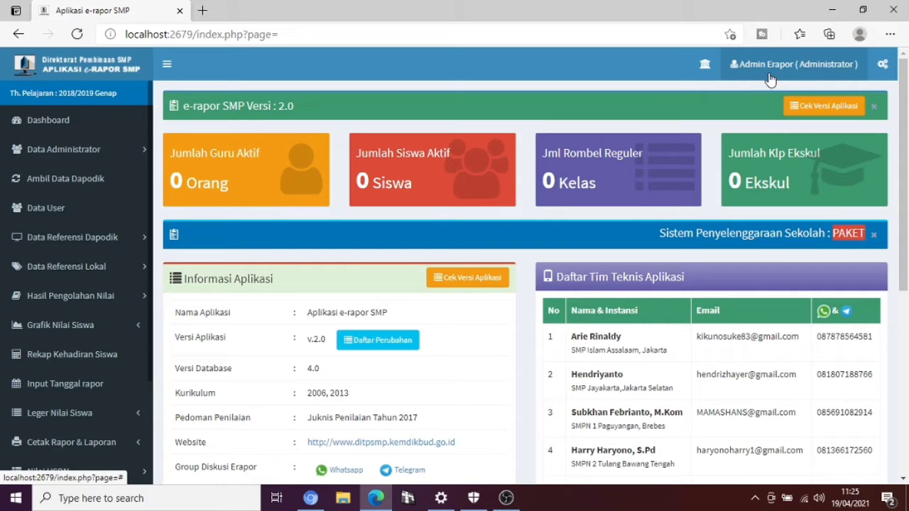
{"action": "left_click", "coordinate": [771, 78]}
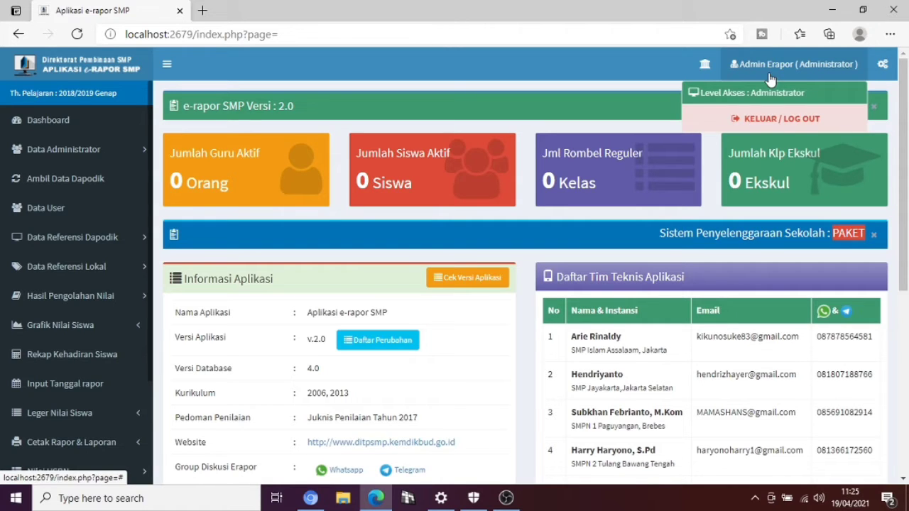
{"action": "left_click", "coordinate": [559, 78]}
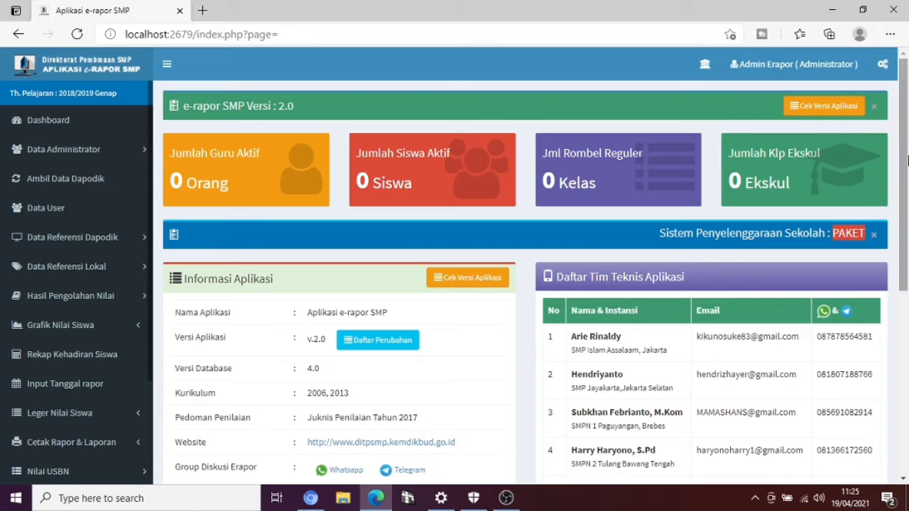
{"action": "mouse_move", "coordinate": [908, 160]}
{"action": "left_mouse_down"}
{"action": "mouse_move", "coordinate": [908, 294]}
{"action": "mouse_move", "coordinate": [907, 158]}
{"action": "left_mouse_up"}
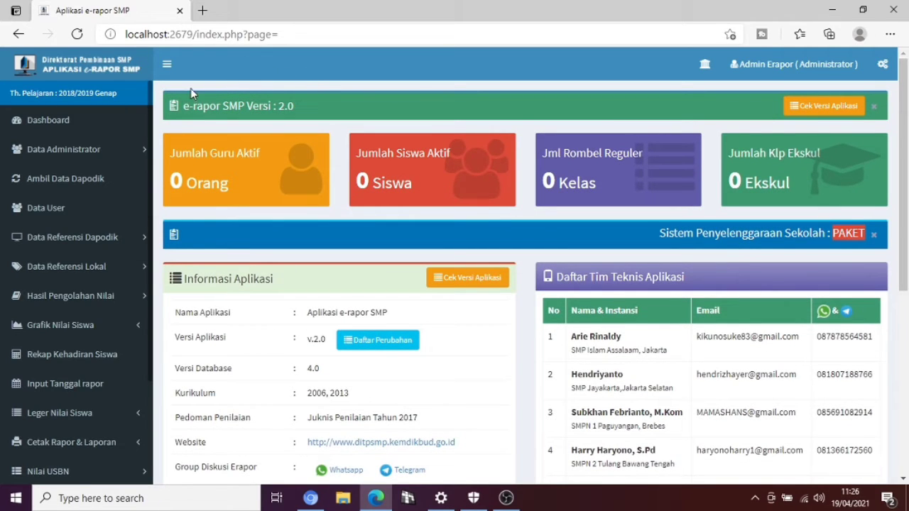
Open Ubah Administrator under Data Administrator to edit the administrator account.
{"action": "left_click", "coordinate": [116, 151]}
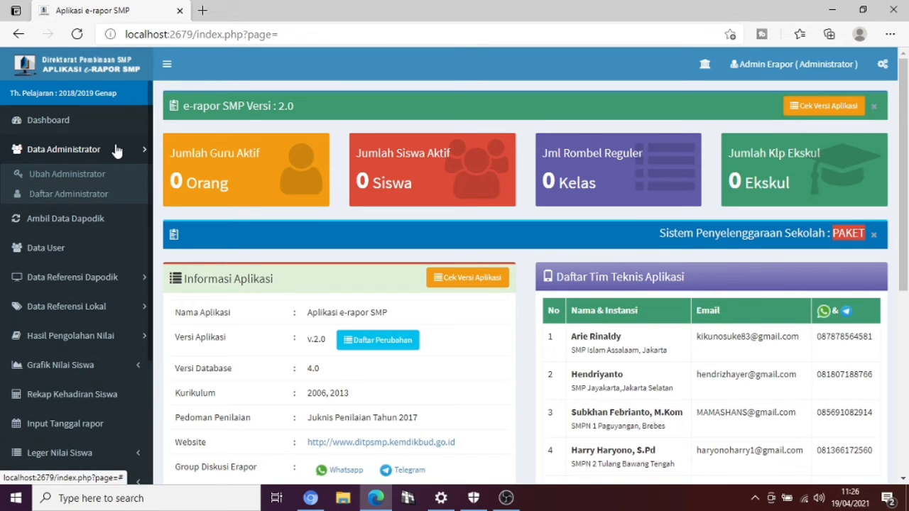
{"action": "left_click", "coordinate": [90, 176]}
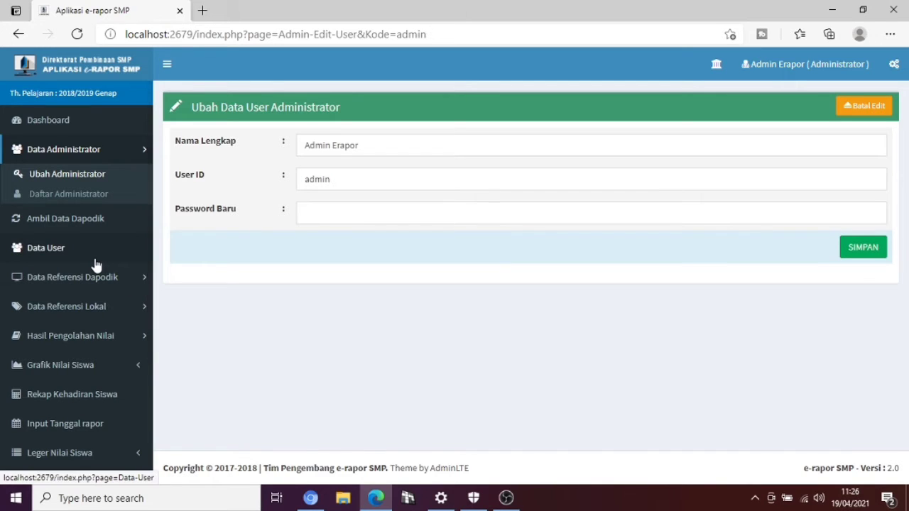
Open Ambil Data Dapodik, which reports DISCONNECTED from the local Dapodik server.
{"action": "left_click", "coordinate": [30, 228]}
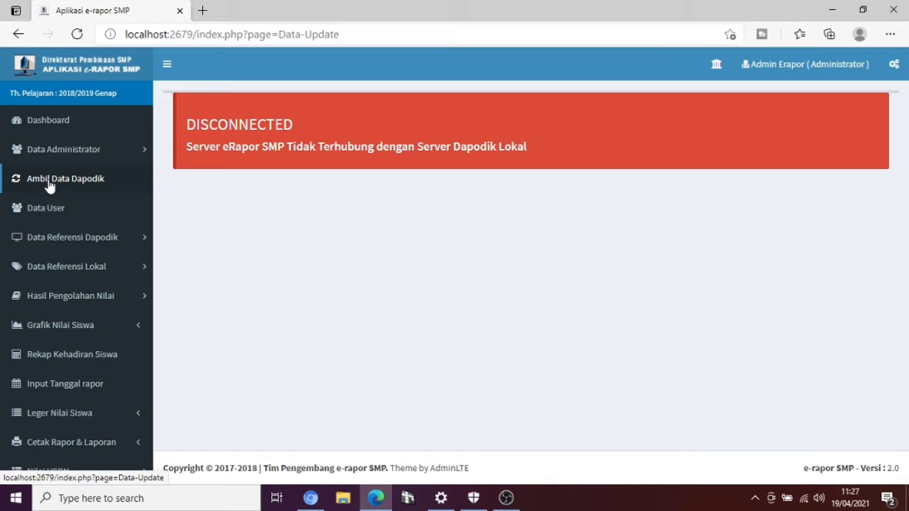
Check the empty Data User Siswa and Data User Guru lists, then expand Data Referensi Dapodik.
{"action": "left_click", "coordinate": [48, 211]}
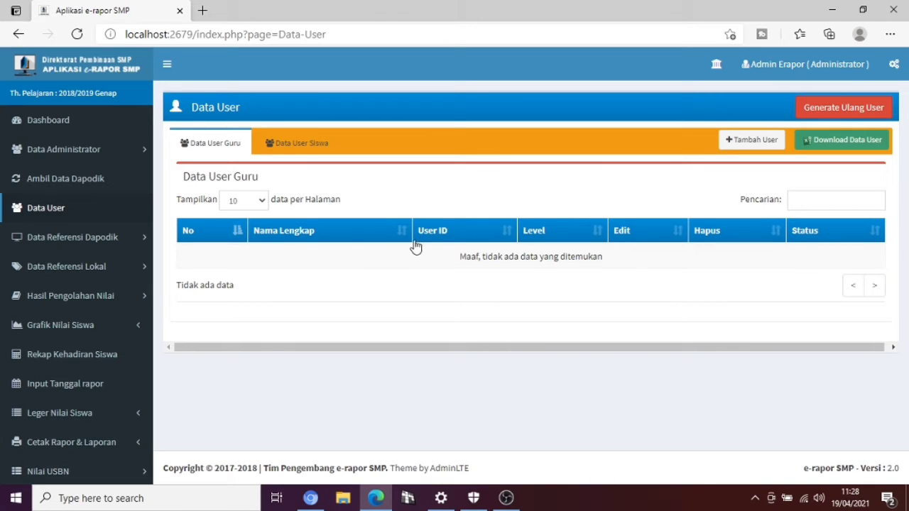
{"action": "left_click", "coordinate": [283, 142]}
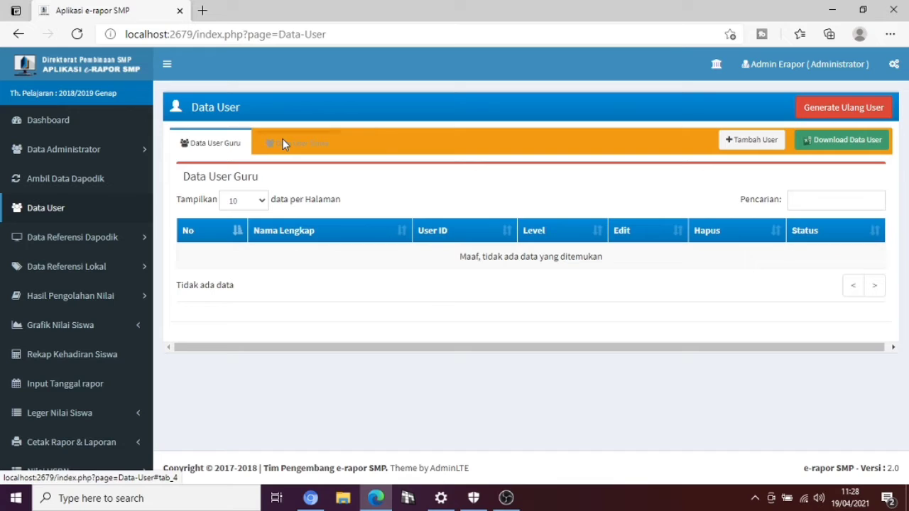
{"action": "left_click", "coordinate": [214, 144]}
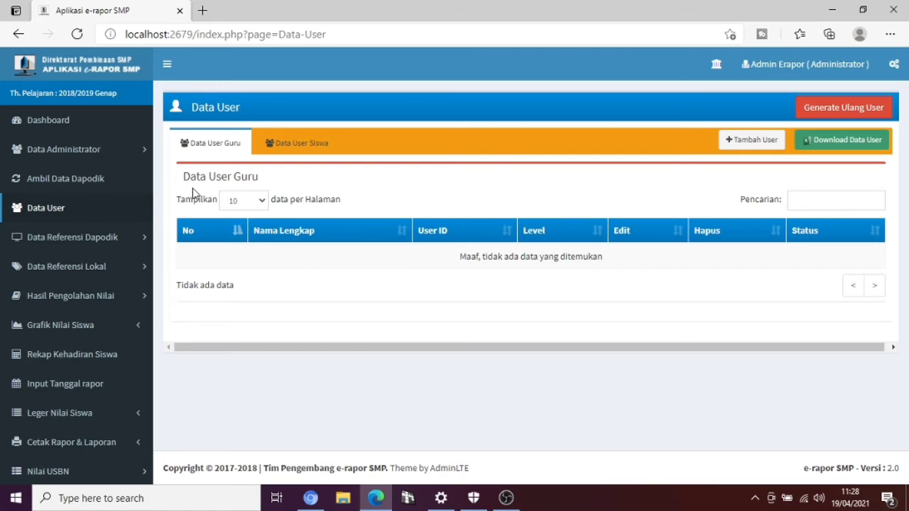
{"action": "left_click", "coordinate": [130, 245]}
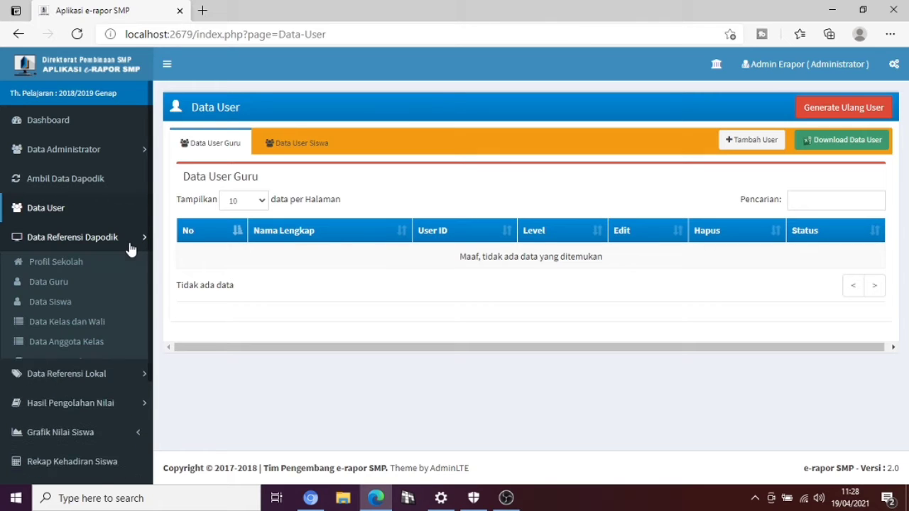
View the empty Profil Sekolah page, then go to Data Guru.
{"action": "left_click", "coordinate": [79, 264]}
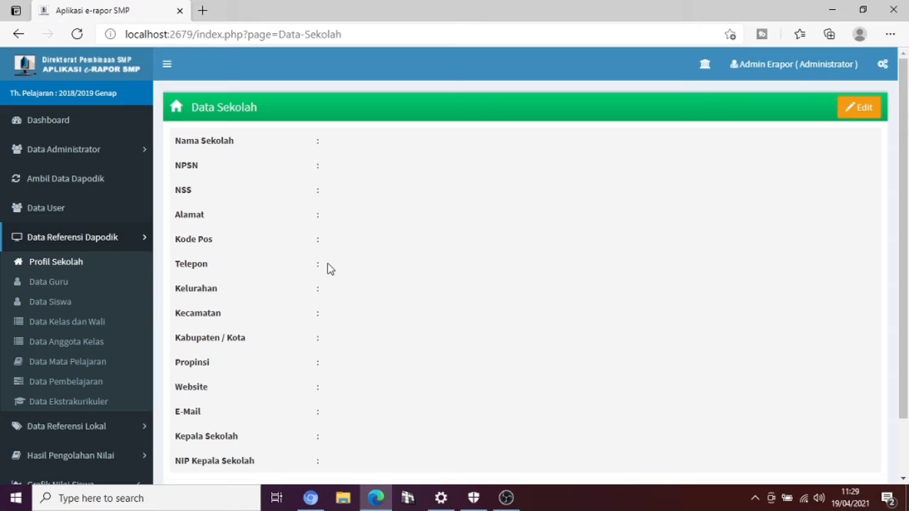
{"action": "left_click", "coordinate": [49, 285]}
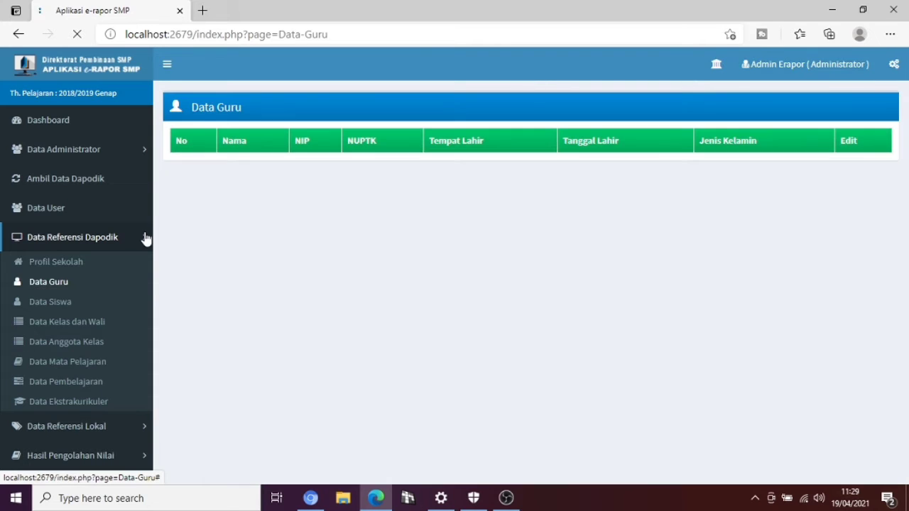
Let the empty Data Guru table load, then expand Data Referensi Lokal.
{"action": "left_click", "coordinate": [144, 239]}
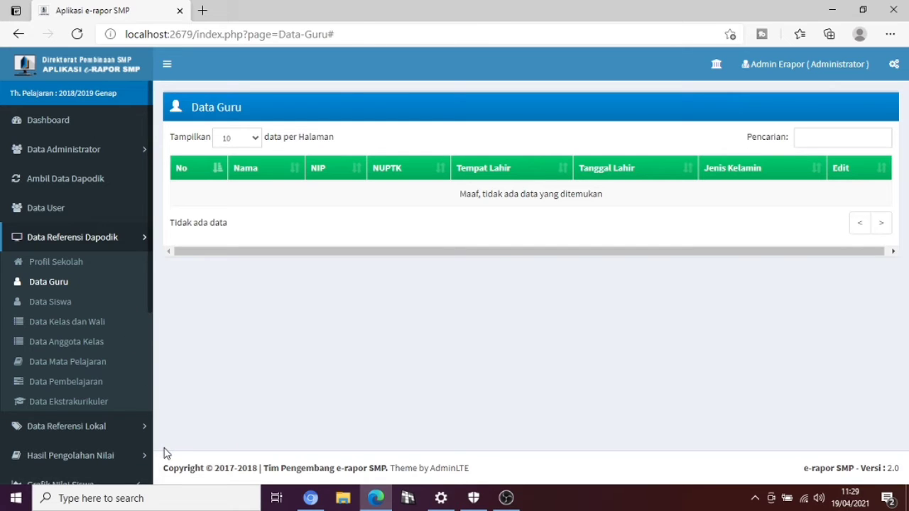
{"action": "left_click", "coordinate": [124, 436]}
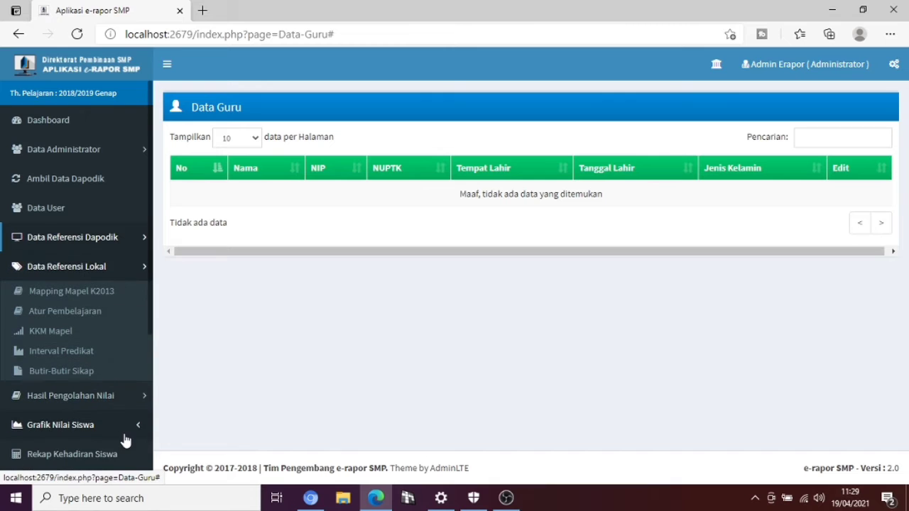
Open Mapping Mapel K2013, which shows no subject mapping data.
{"action": "left_click", "coordinate": [98, 294]}
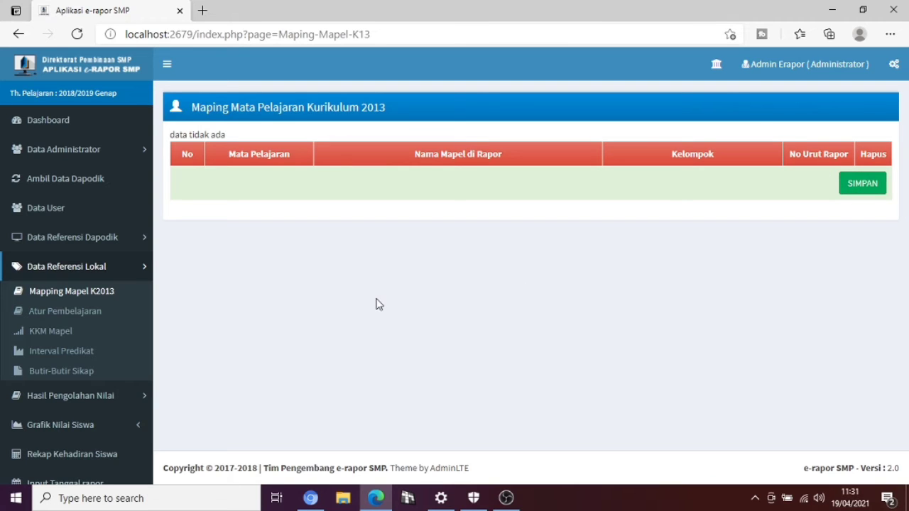
Request the Atur Pembelajaran page while the mapping page shows its processing overlay.
{"action": "left_click", "coordinate": [84, 318]}
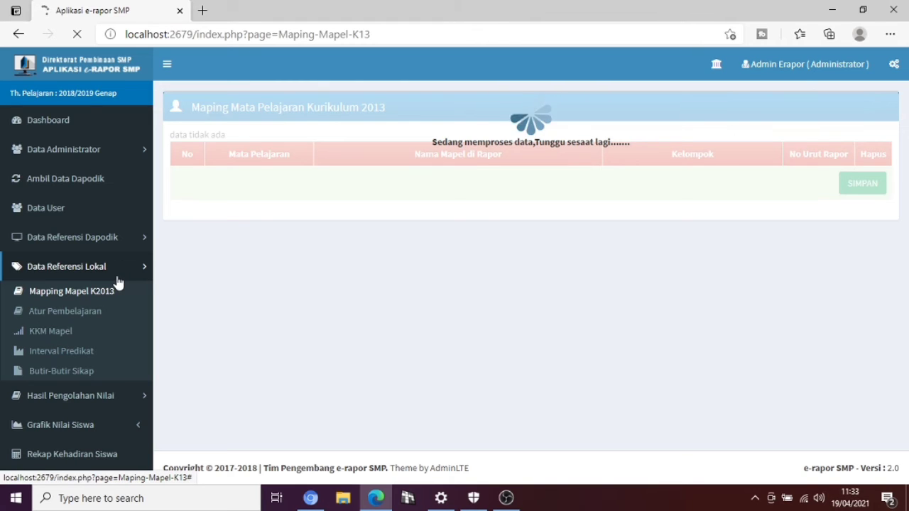
{"action": "left_click", "coordinate": [376, 33]}
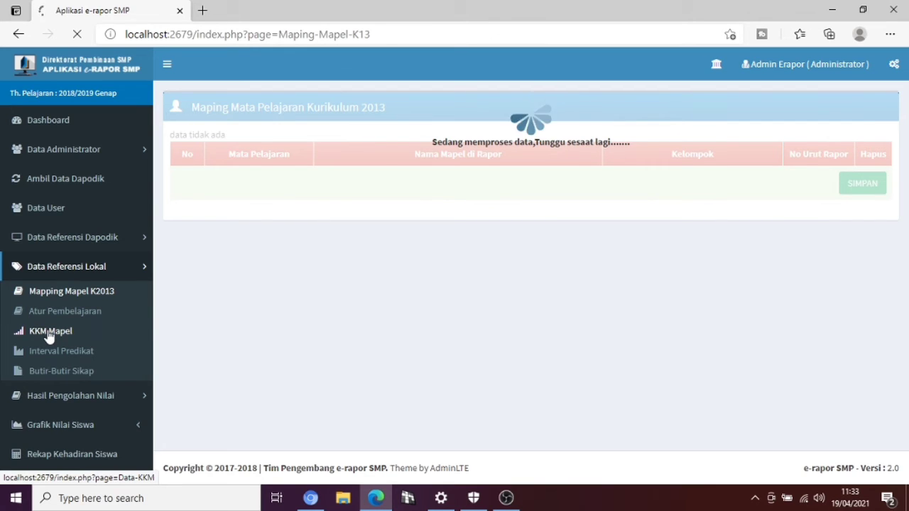
Check the Pilih Kelas options in Atur Pembelajaran, then open the empty KKM Mapel table.
{"action": "left_click", "coordinate": [80, 309]}
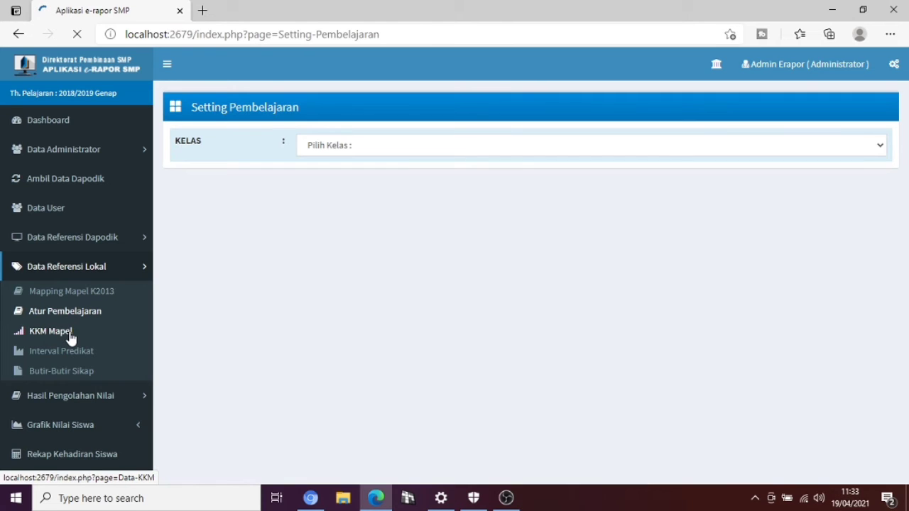
{"action": "left_click", "coordinate": [401, 150]}
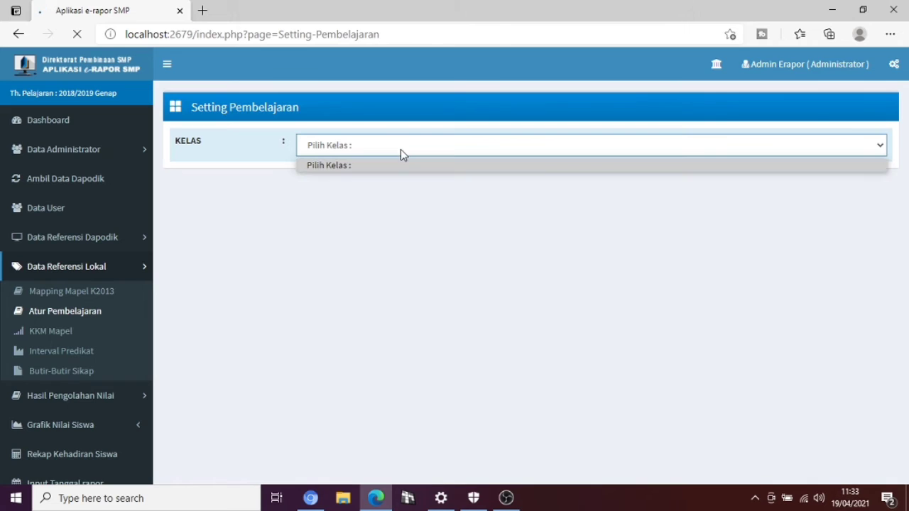
{"action": "left_click", "coordinate": [260, 197]}
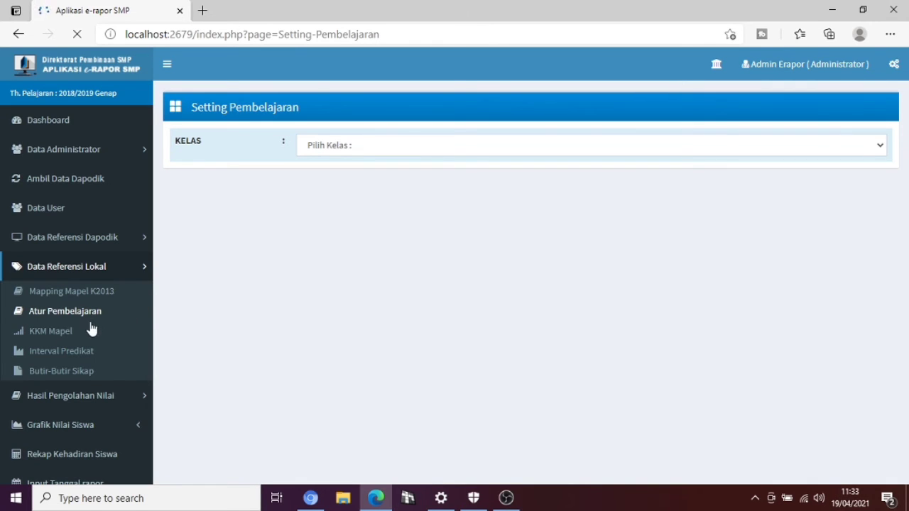
{"action": "left_click", "coordinate": [61, 335]}
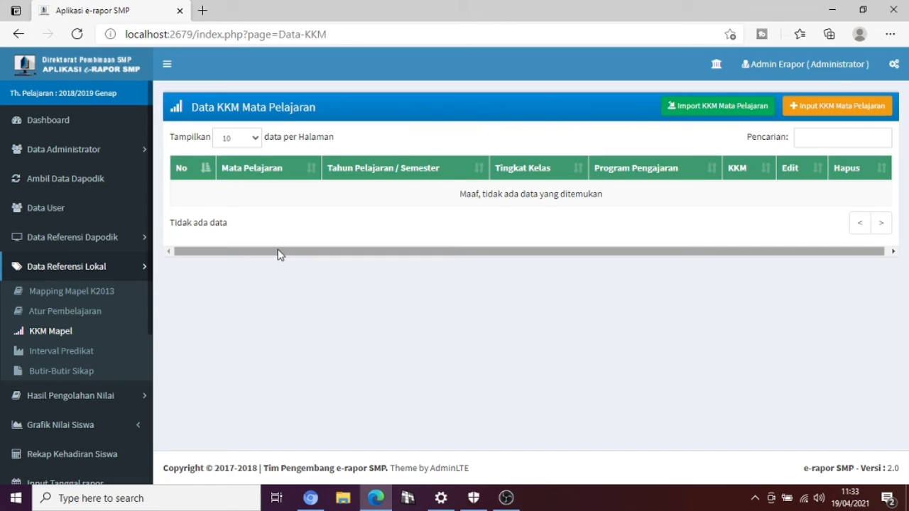
View the empty Interval Predikat page, then open the Butir-Butir Sikap attitude items list.
{"action": "left_click", "coordinate": [83, 358]}
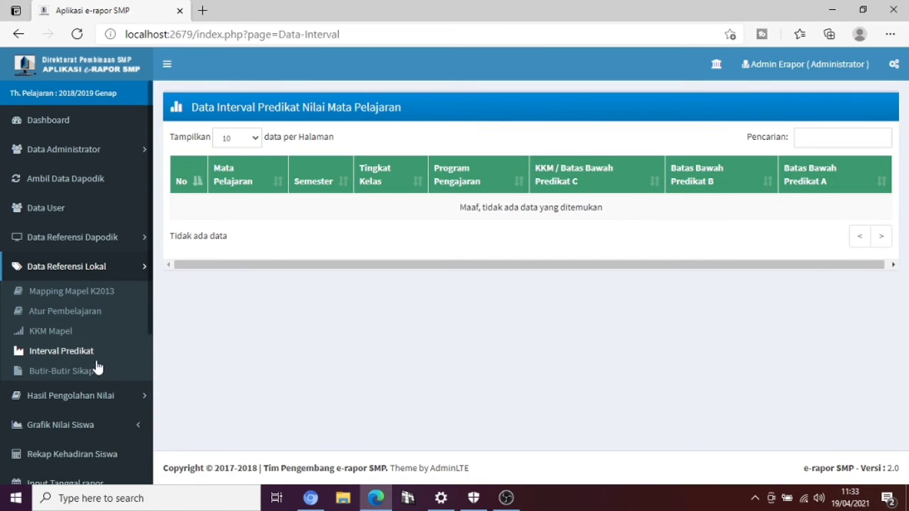
{"action": "left_click", "coordinate": [79, 374]}
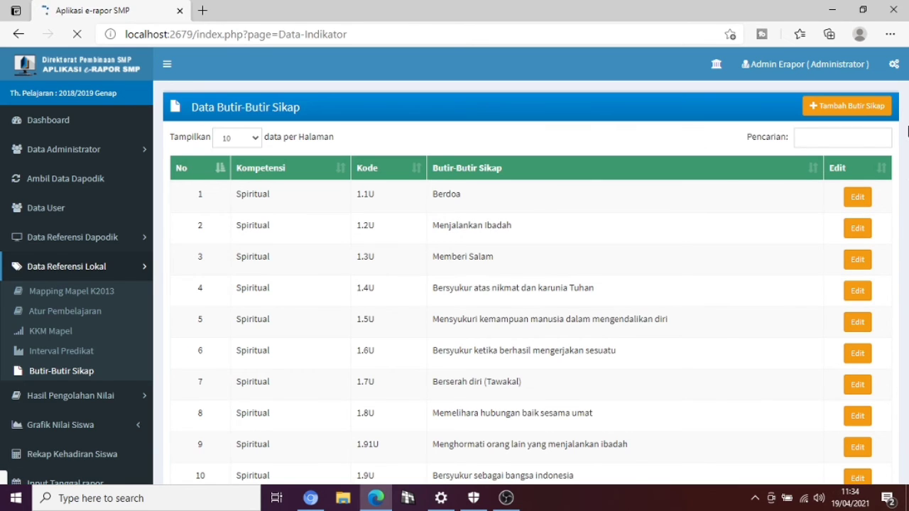
Scroll through the 16 Spiritual attitude items (1.1U onward), then expand Hasil Pengolahan Nilai.
{"action": "left_click_drag", "start_coordinate": [863, 160], "coordinate": [826, 122]}
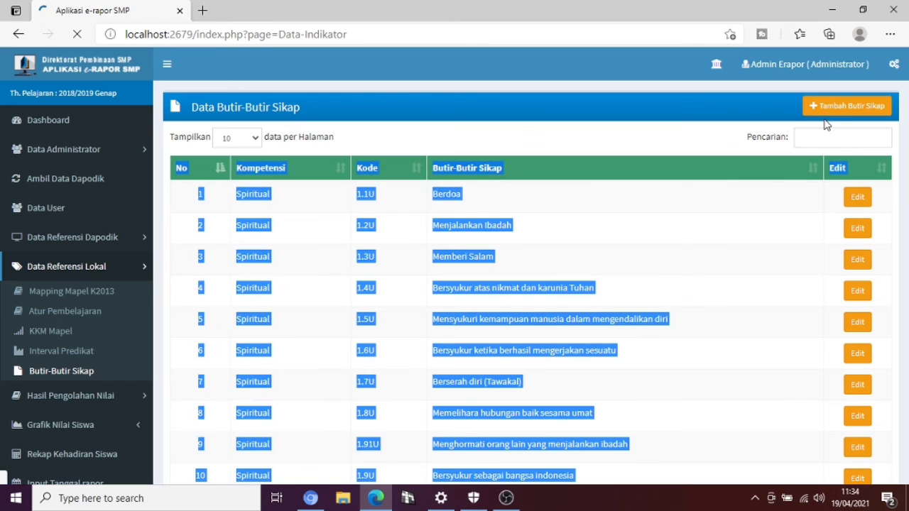
{"action": "left_click", "coordinate": [584, 152]}
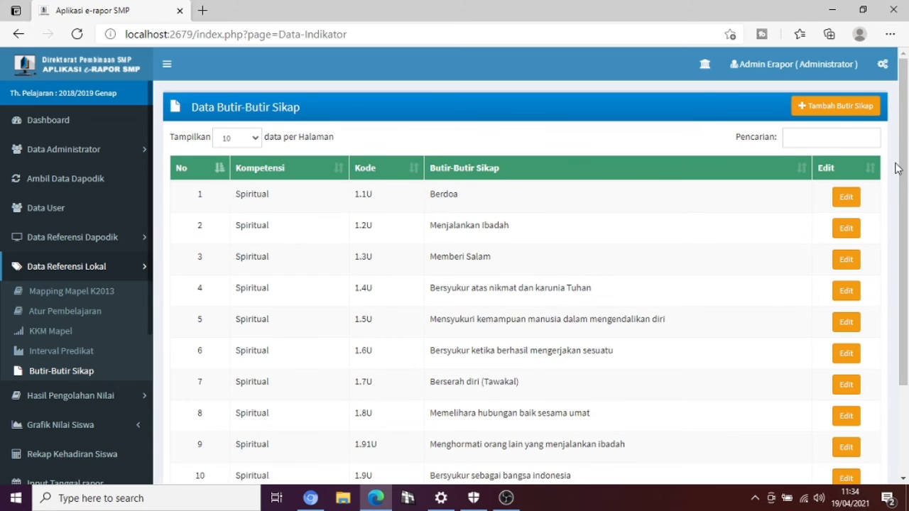
{"action": "left_click_drag", "start_coordinate": [906, 257], "coordinate": [908, 371]}
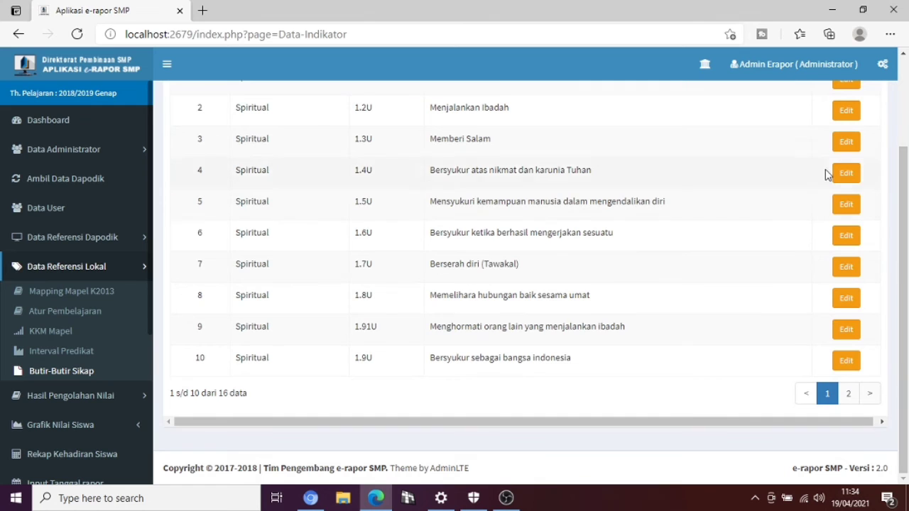
{"action": "scroll", "coordinate": [906, 194], "scroll_direction": "up", "scroll_amount": 3}
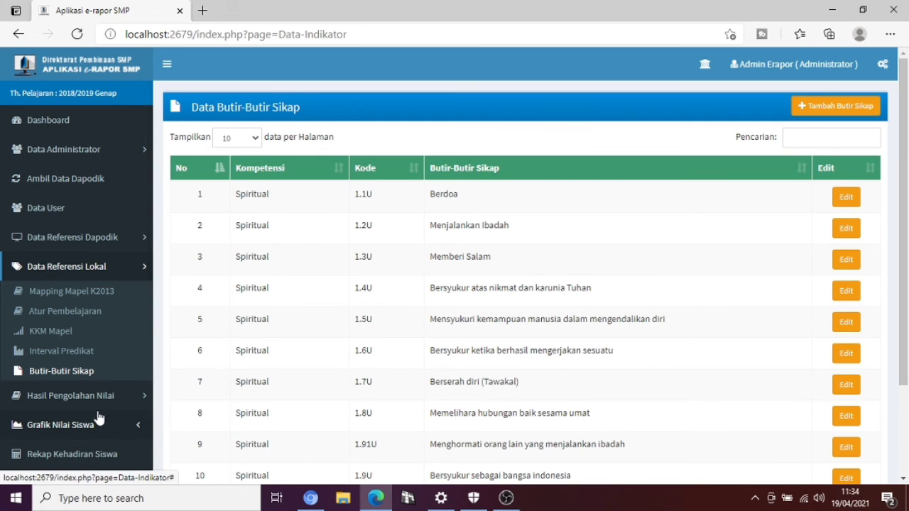
{"action": "left_click", "coordinate": [78, 396]}
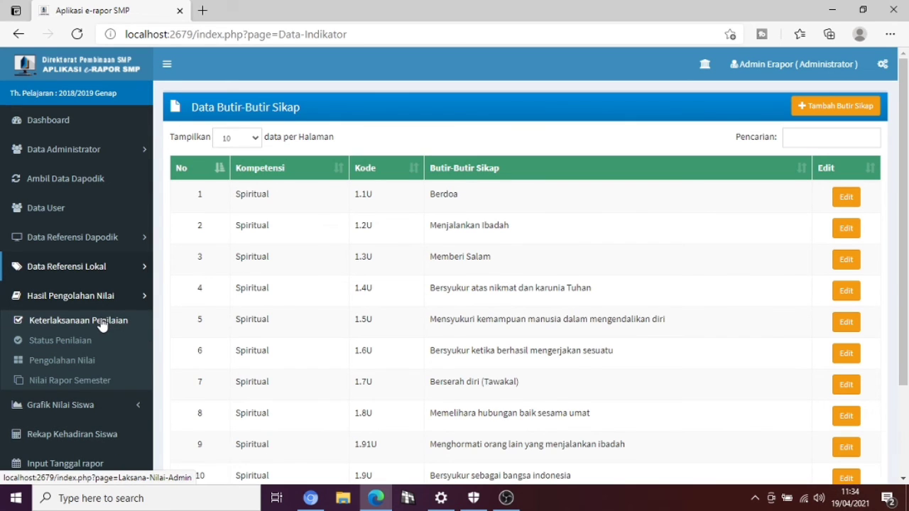
Open the assessment implementation page and view its class list without choosing a class.
{"action": "left_click", "coordinate": [103, 324]}
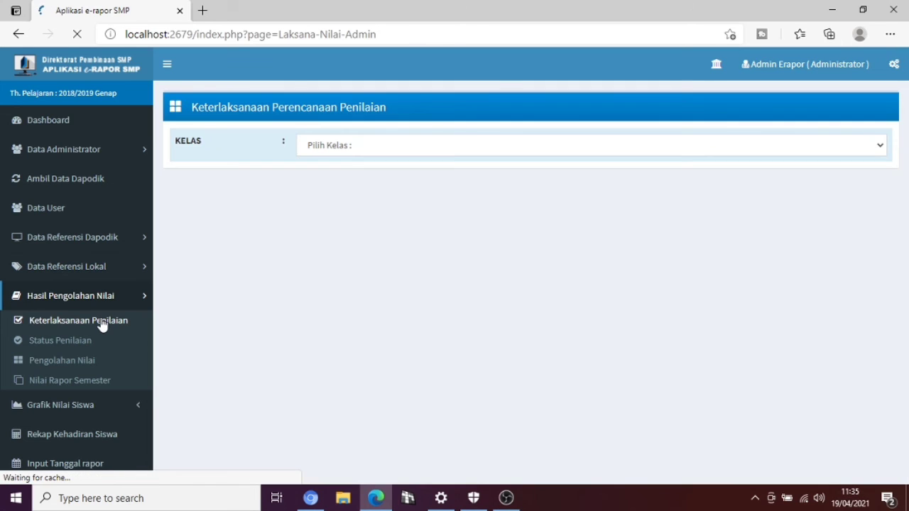
{"action": "left_click", "coordinate": [368, 157]}
{"action": "left_click", "coordinate": [369, 172]}
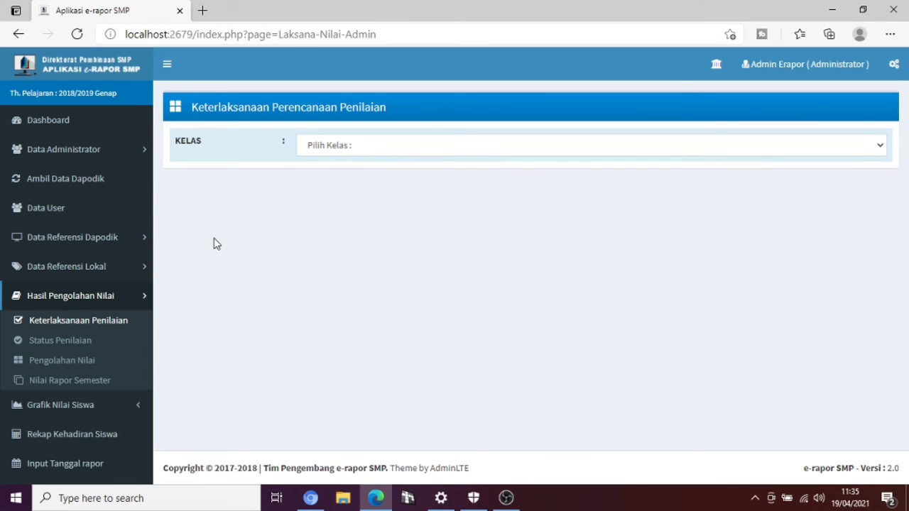
Open the Status Penilaian Oleh Guru page, then go to the grade processing page.
{"action": "left_click", "coordinate": [69, 348]}
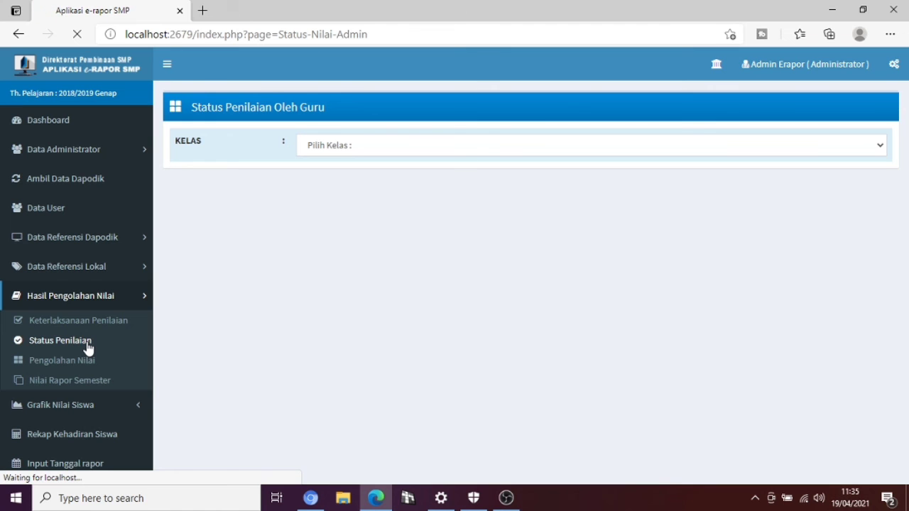
{"action": "left_click", "coordinate": [506, 497]}
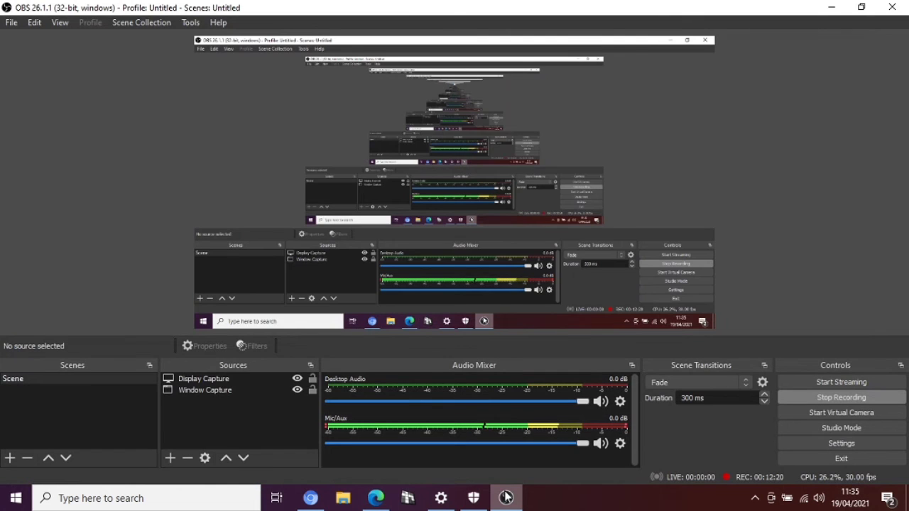
{"action": "left_click", "coordinate": [505, 497]}
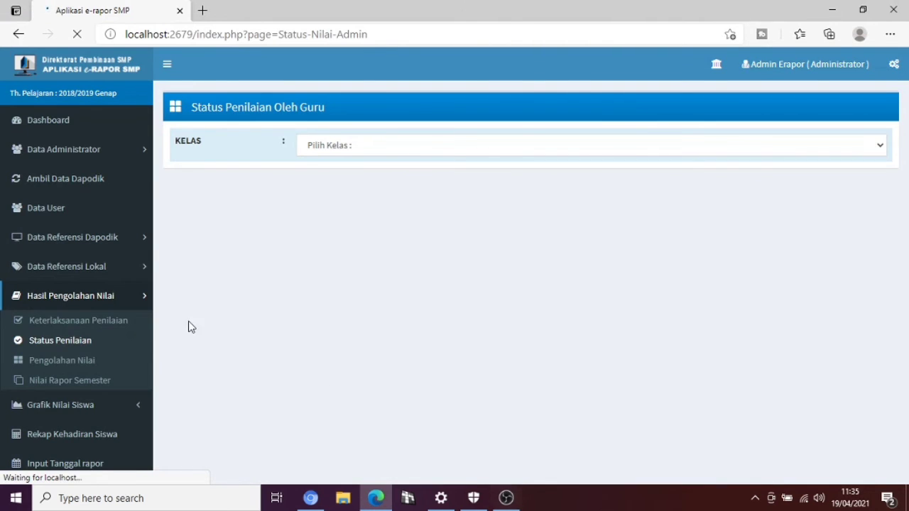
{"action": "left_click", "coordinate": [81, 365]}
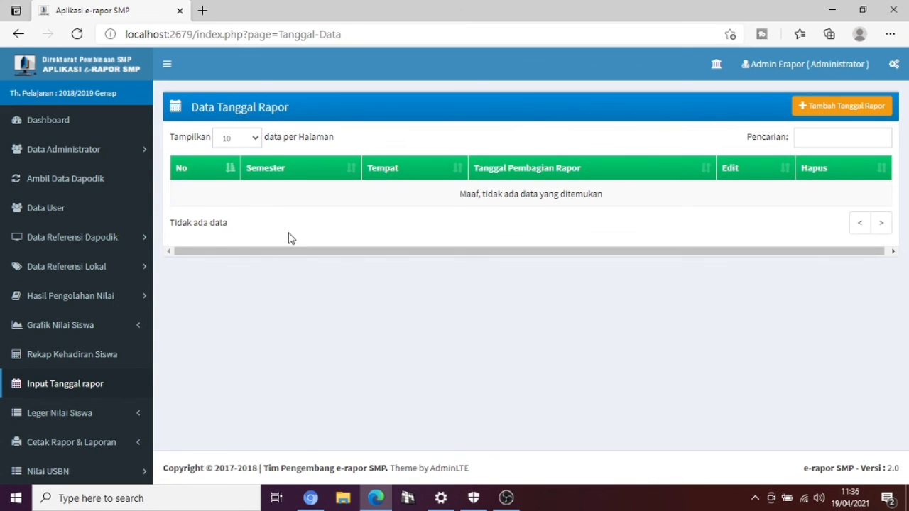
Start a new report-date entry for semester 20182 with Tambah Tanggal Rapor.
{"action": "left_click", "coordinate": [832, 111]}
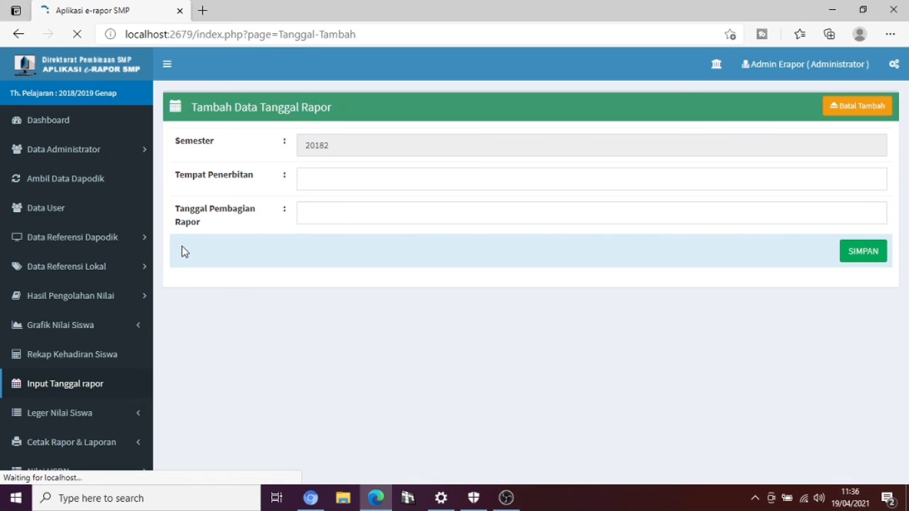
Try fetching Ambil Data Dapodik and see it report DISCONNECTED from the local Dapodik server.
{"action": "left_click", "coordinate": [52, 186]}
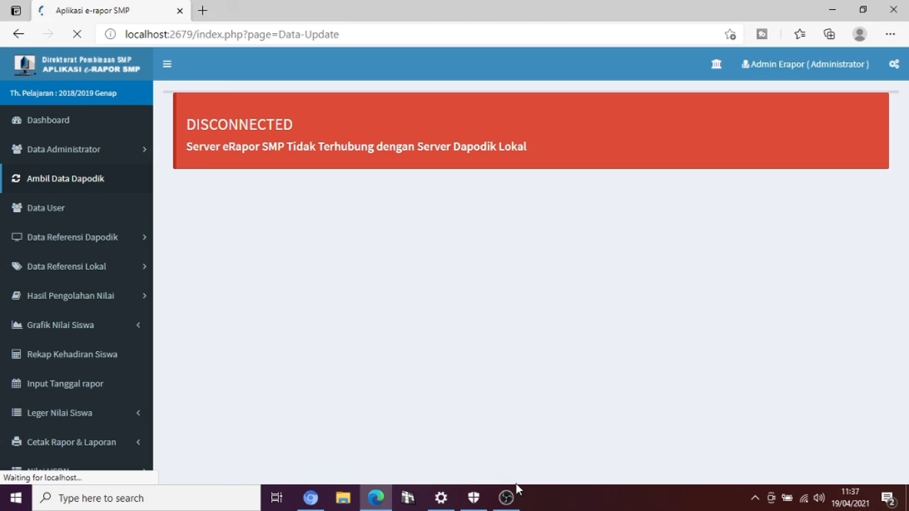
{"action": "mouse_move", "coordinate": [512, 497]}
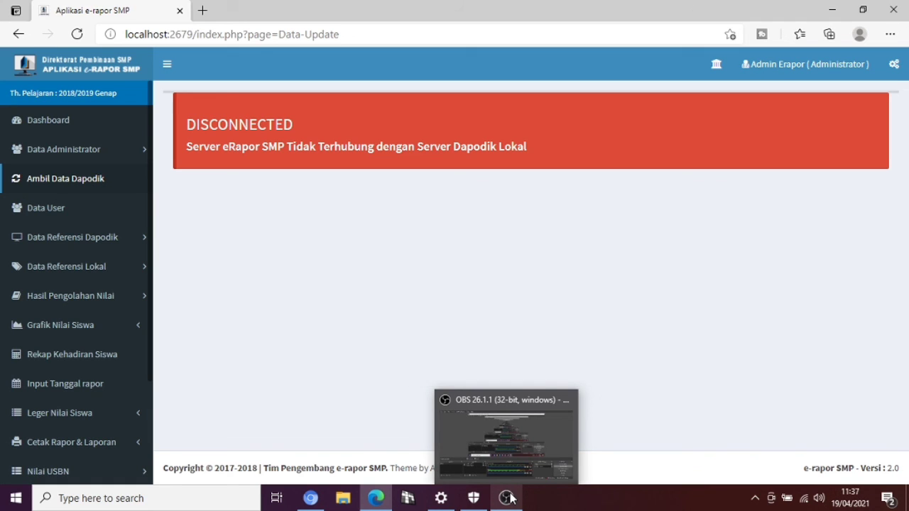
{"action": "left_click", "coordinate": [511, 497]}
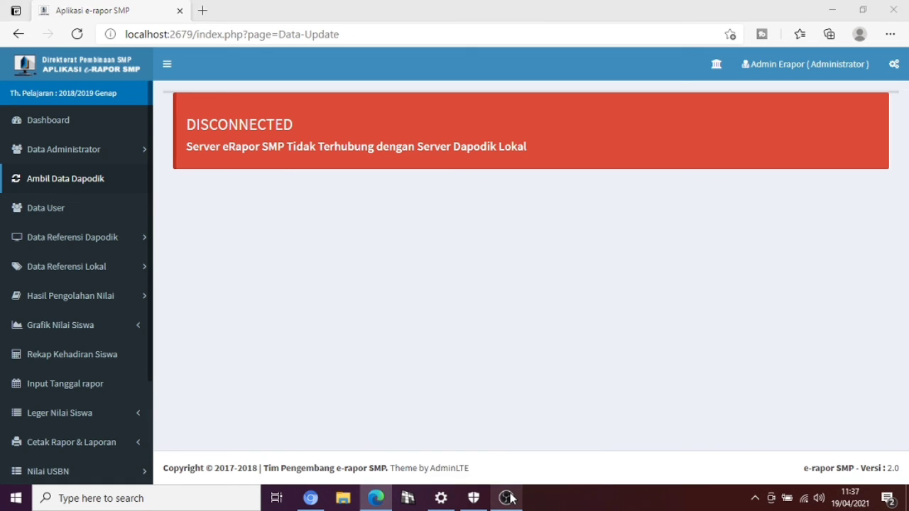